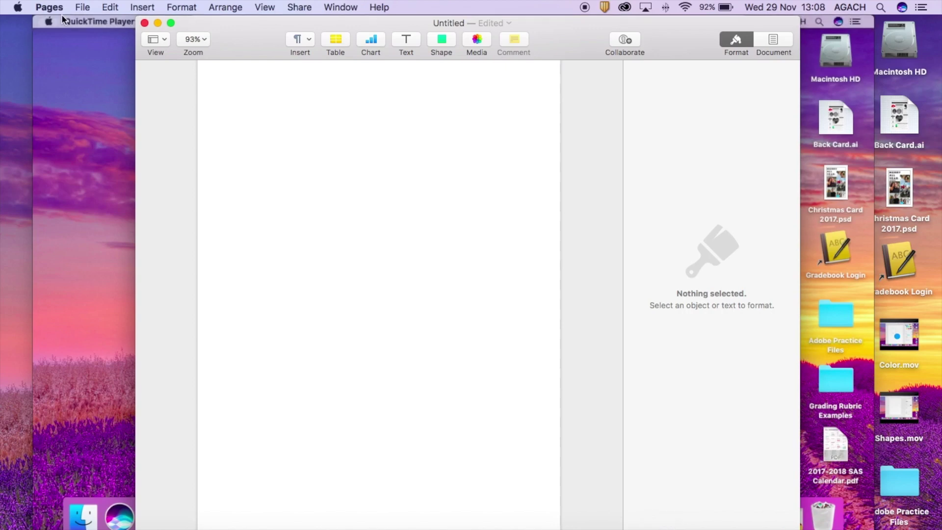
Minimize QuickTime Player and zoom the blank Untitled document out to 80%.
left_click(54, 23)
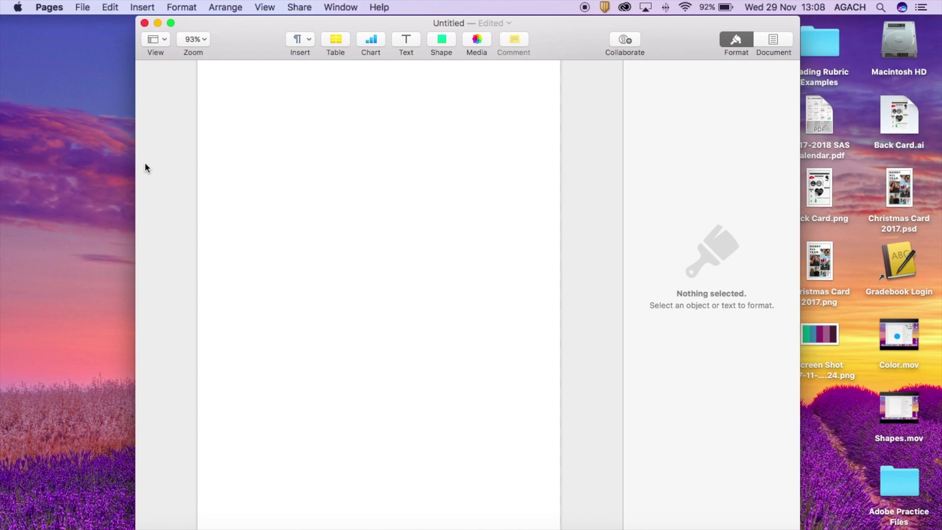
scroll(378, 234, "down", 3)
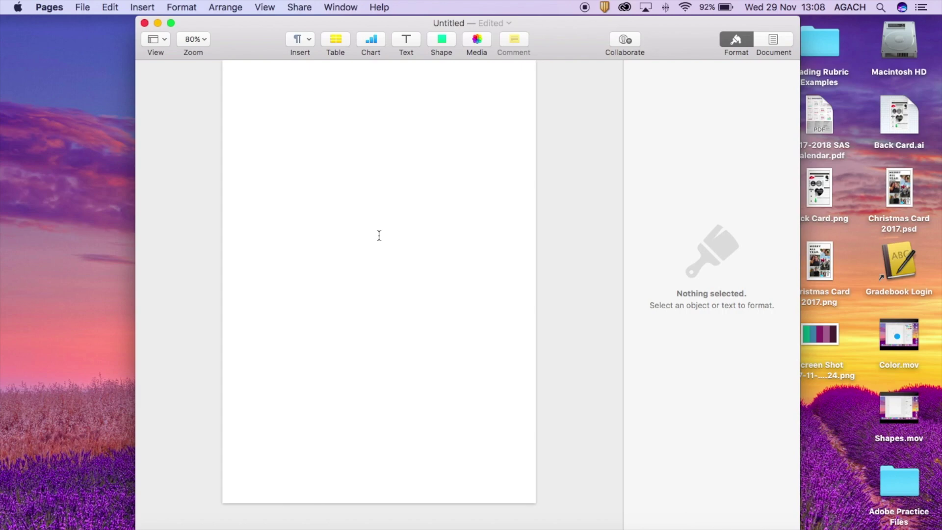
left_click(438, 41)
Insert a blue square and stretch it to cover the whole page.
left_click(435, 146)
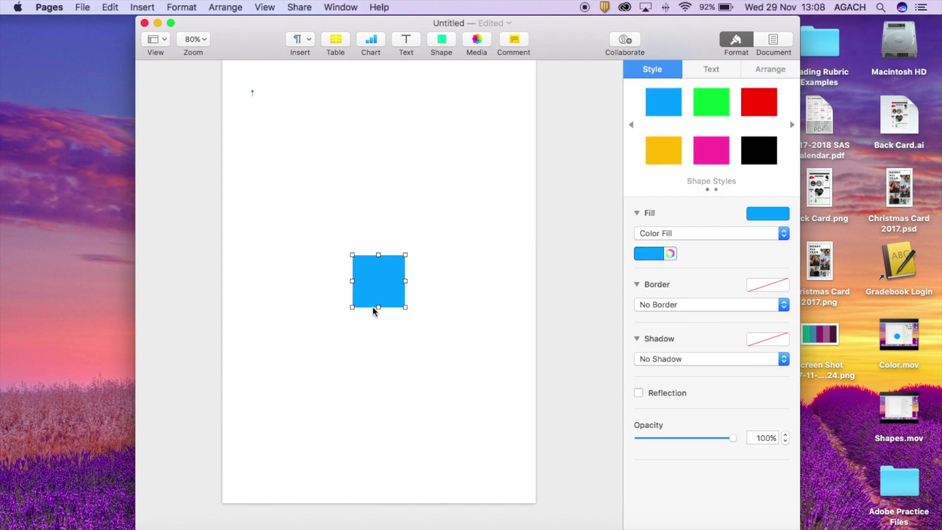
left_click_drag(370, 280, 542, 492)
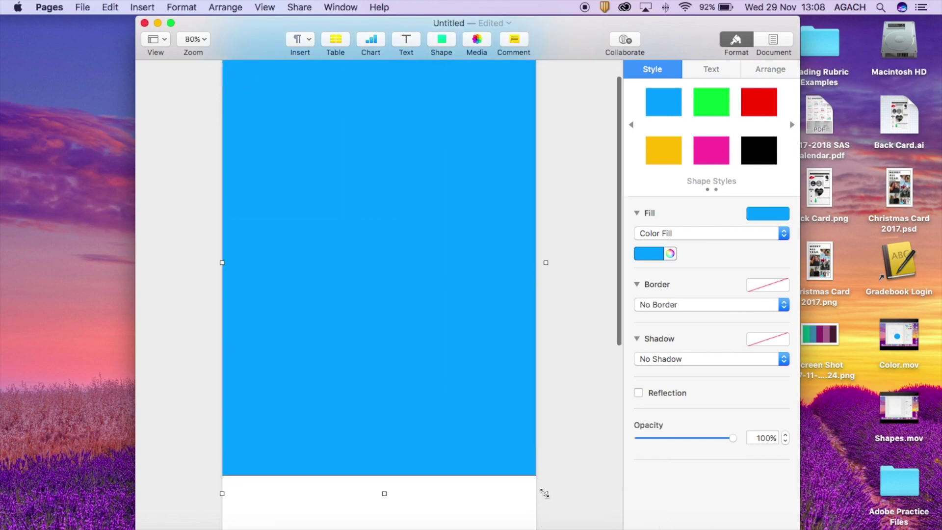
scroll(546, 498, "down", 2)
scroll(546, 498, "down", 5)
scroll(429, 388, "down", 7)
scroll(429, 389, "up", 15)
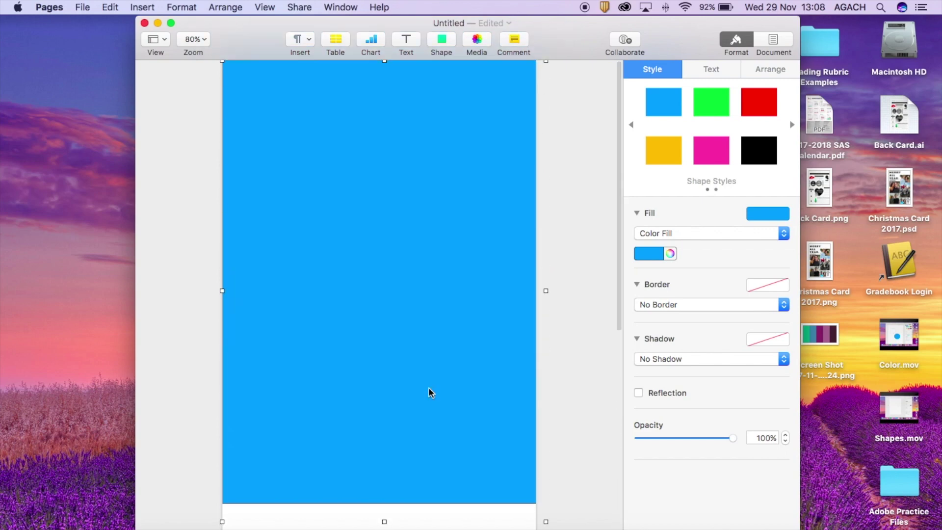
Set the background shape's text wrap to None.
left_click(778, 71)
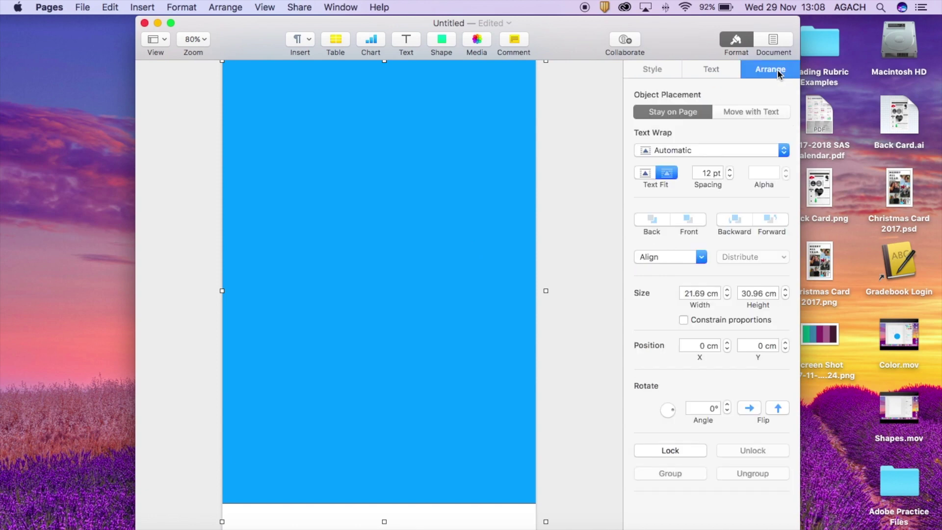
left_click(685, 150)
left_click(679, 199)
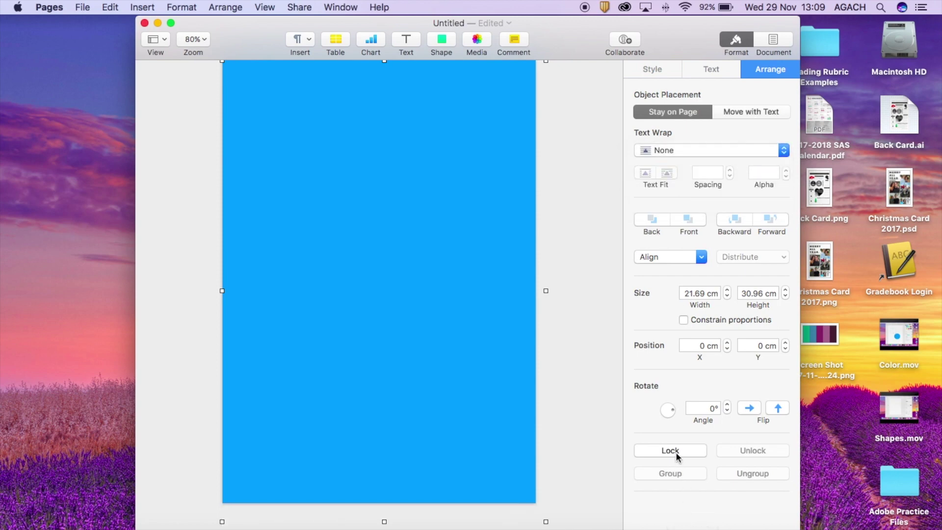
Fill the background with a vertical blue-to-pink gradient and lock it in place.
left_click(653, 72)
left_click(670, 234)
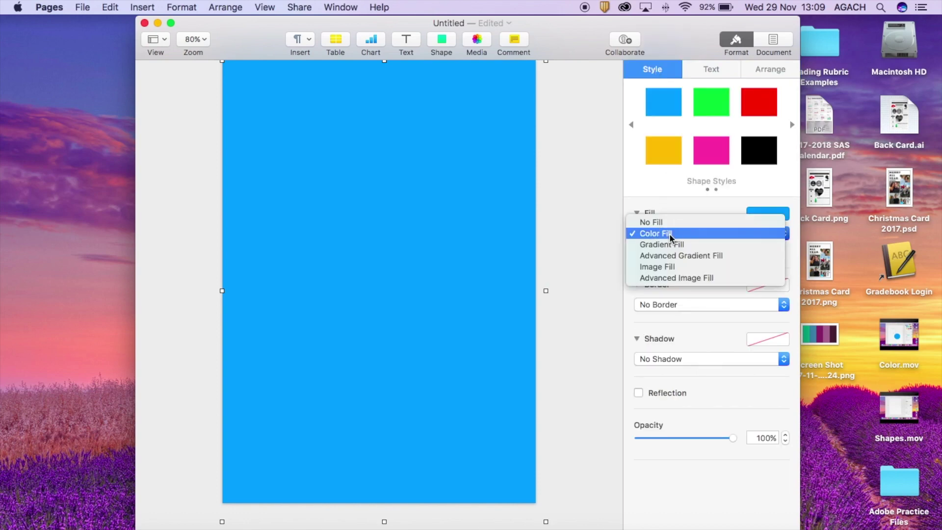
left_click(671, 244)
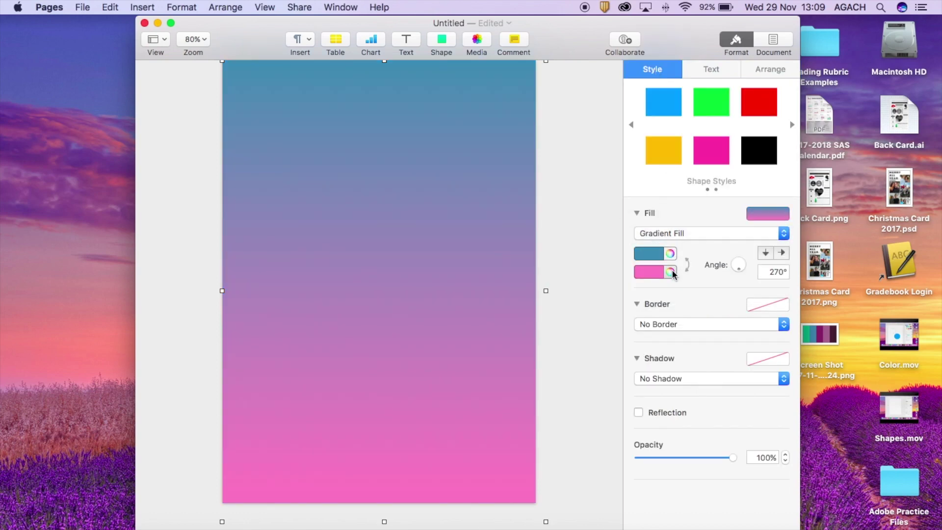
mouse_move(738, 267)
left_mouse_down()
mouse_move(730, 265)
mouse_move(742, 268)
left_mouse_up()
left_click(768, 71)
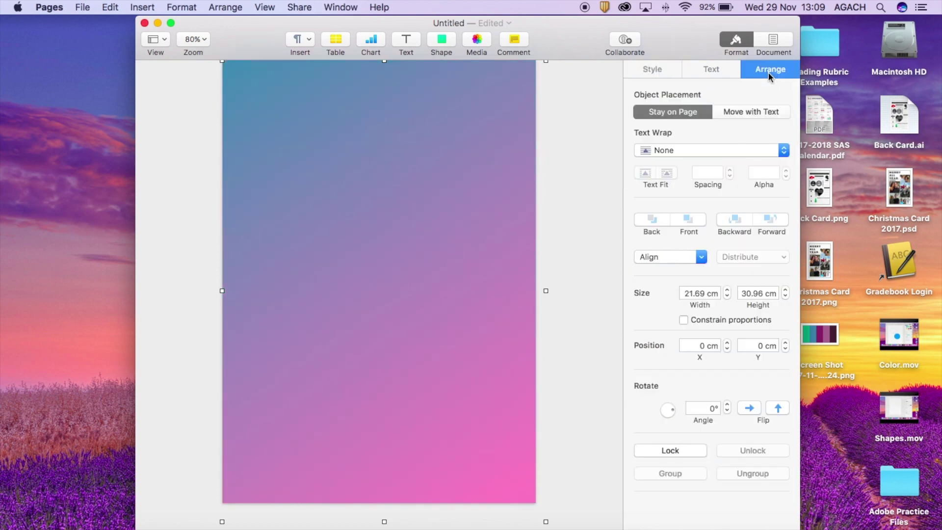
left_click(682, 450)
left_click_drag(327, 311, 338, 383)
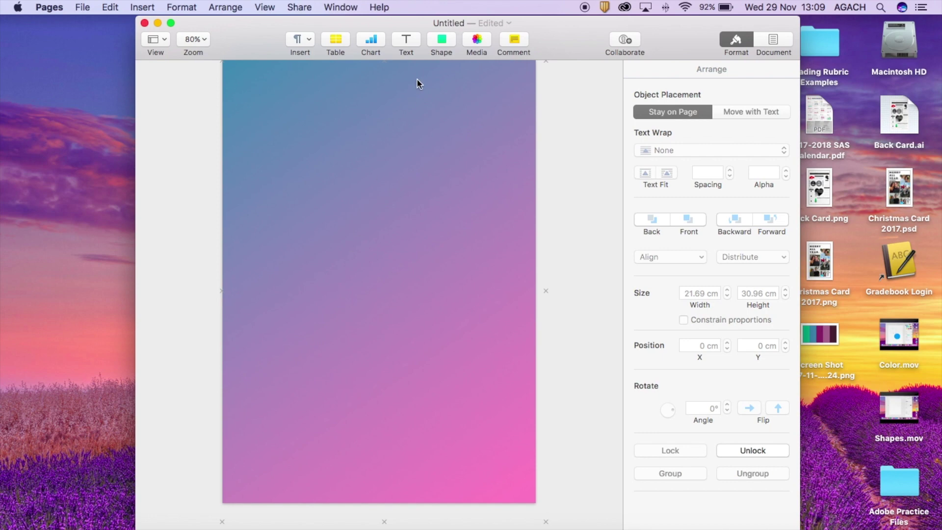
Insert a blue rounded square, a blue circle and another blue square.
left_click(441, 40)
left_click(490, 142)
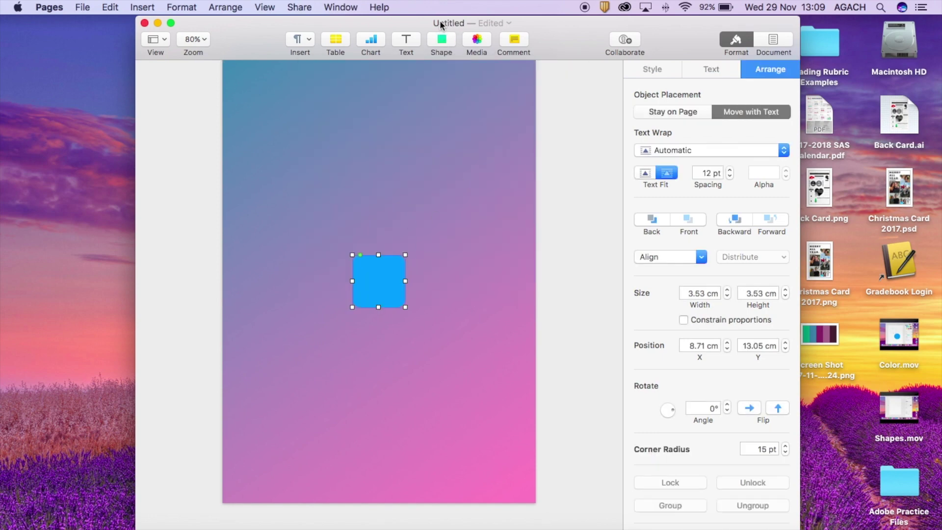
left_click(442, 39)
left_click(542, 143)
left_click(441, 39)
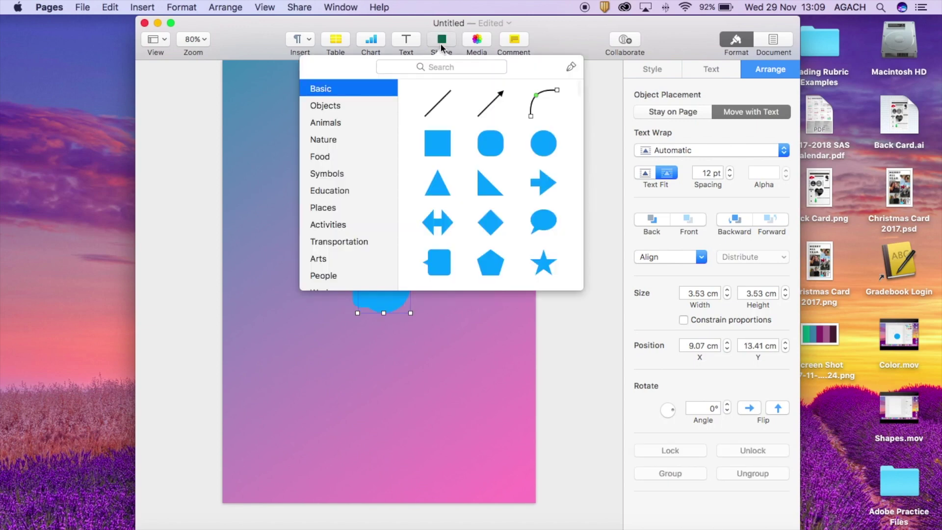
left_click(432, 145)
Move the square up-left and the circle below the rounded square, then add a text box above the shapes.
left_click_drag(357, 279, 291, 222)
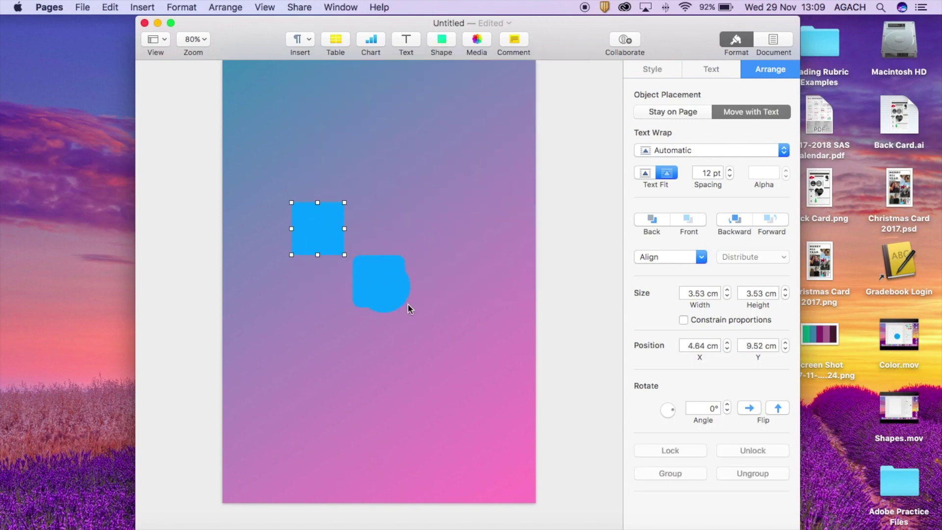
left_click(408, 305)
left_click_drag(391, 293, 334, 342)
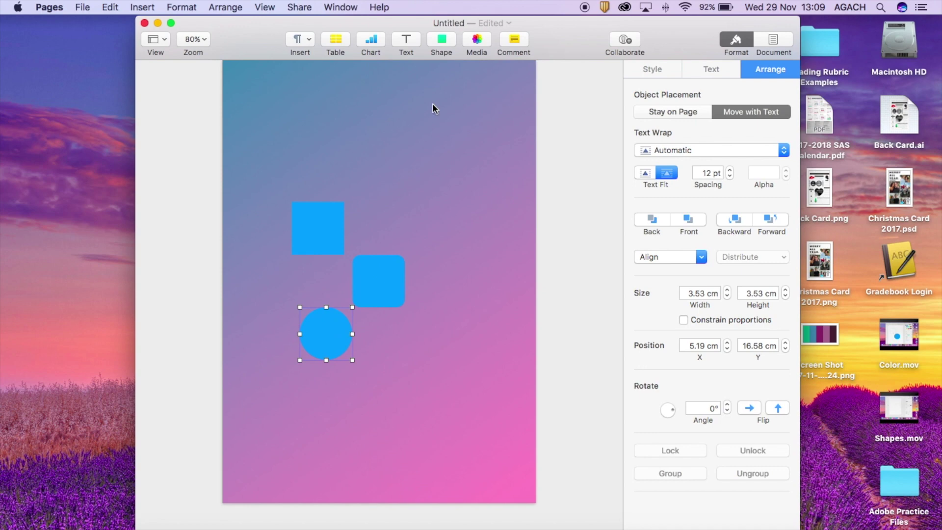
left_click(402, 37)
left_click_drag(351, 260, 422, 200)
Set the plain square to move with text and wrap text around it, placed at lower right.
left_click(328, 230)
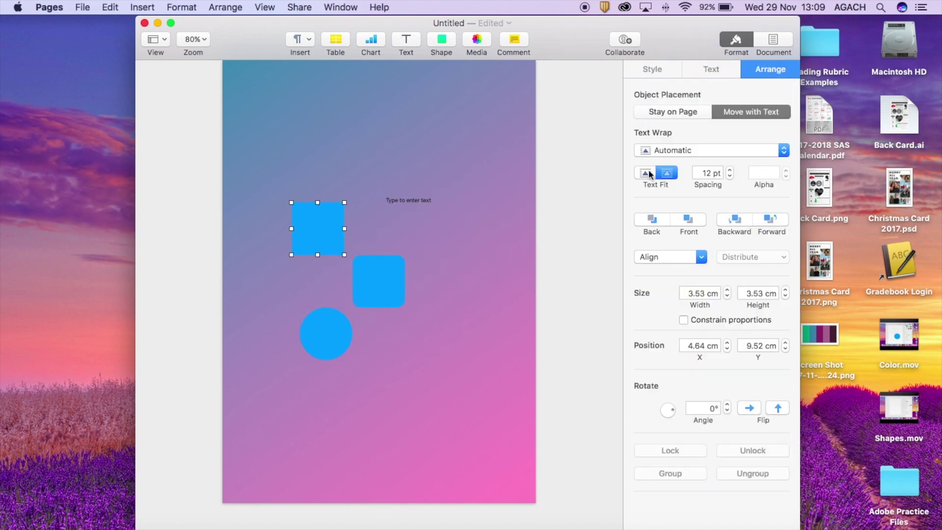
left_click(679, 114)
left_click(729, 113)
left_click(651, 148)
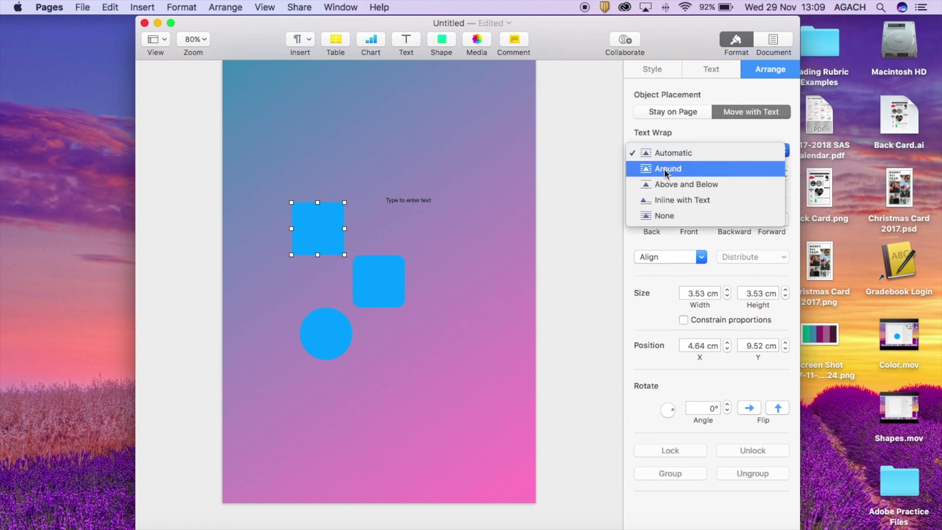
left_click(666, 168)
left_click_drag(297, 236, 479, 334)
Set the square's text wrap back to Automatic and move it up to the left.
left_click(666, 152)
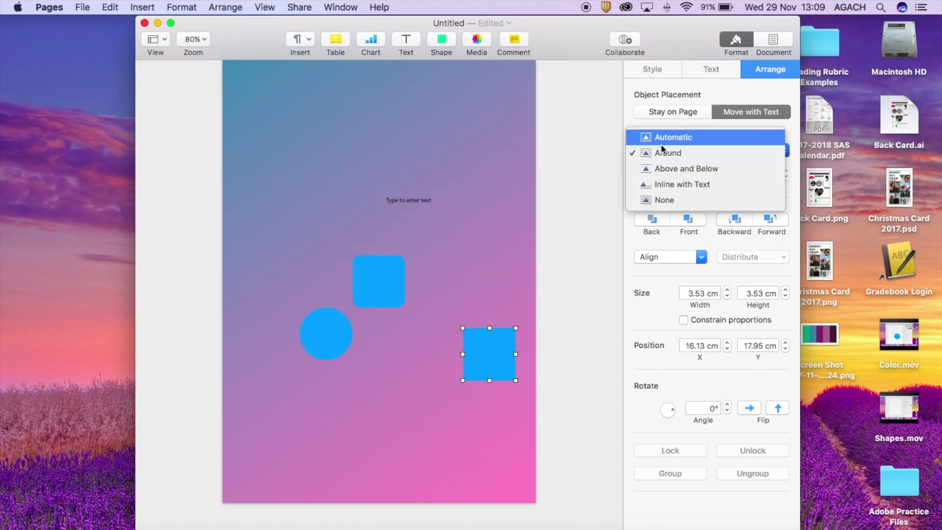
left_click(662, 138)
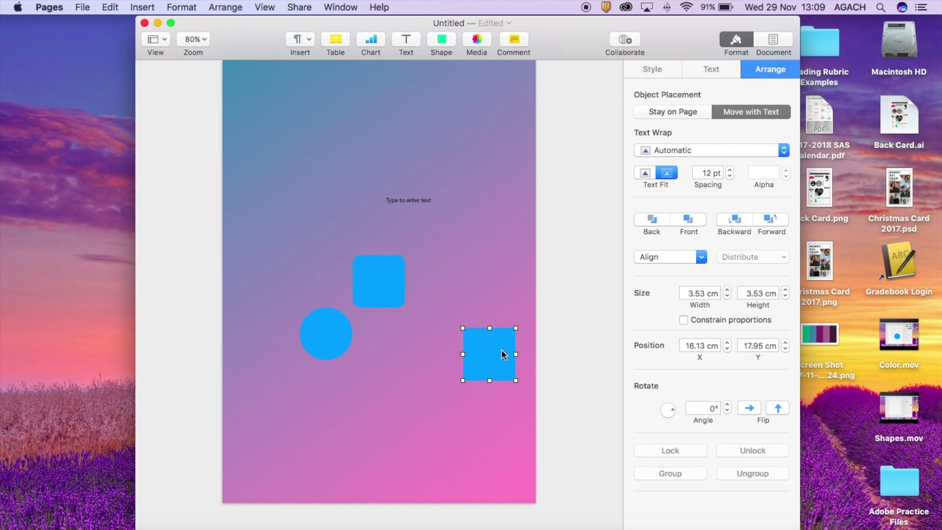
left_click_drag(505, 358, 373, 150)
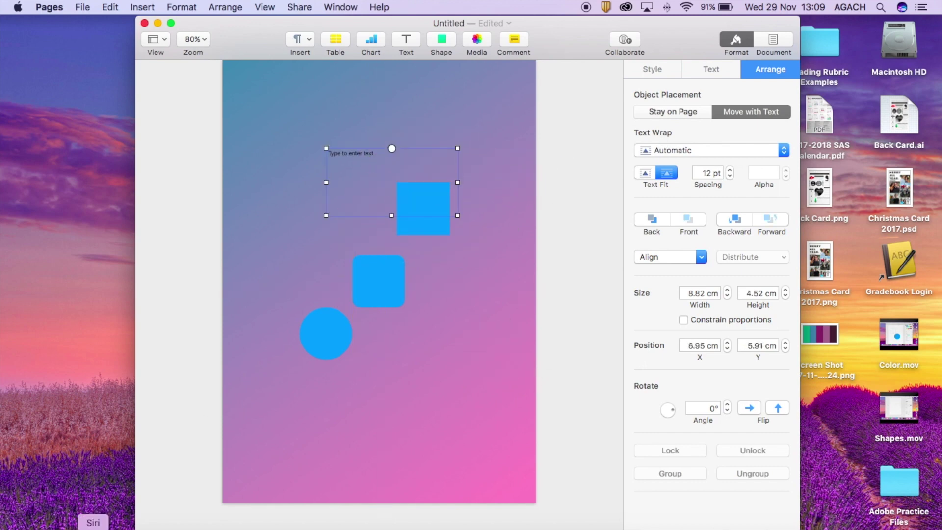
Drop Pug face closeup.jpg from Downloads into the blue circle, then undo it.
left_click(52, 522)
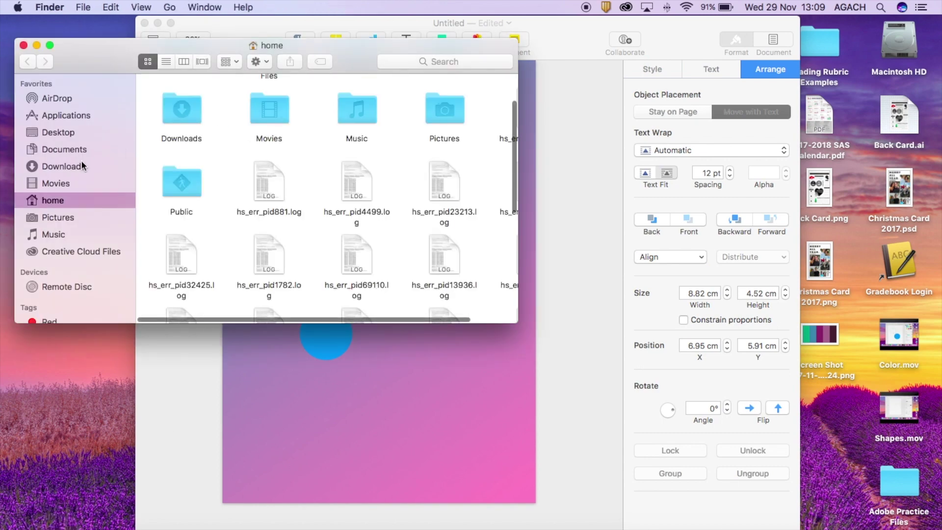
left_click(61, 166)
left_click_drag(155, 224, 319, 363)
left_click(331, 461)
key("super+z")
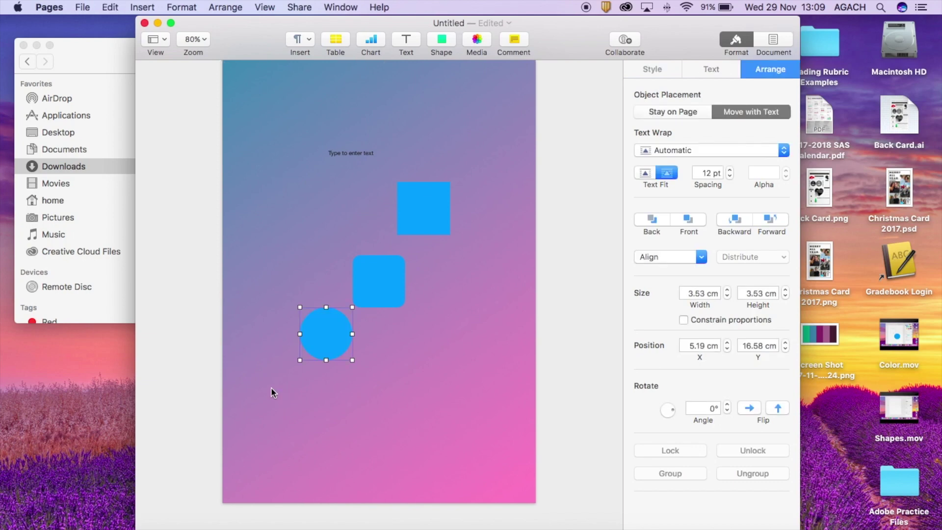
Drag Pug face closeup.jpg onto the page as a separate image near the top.
left_click(119, 196)
left_click(270, 391)
left_click(216, 323)
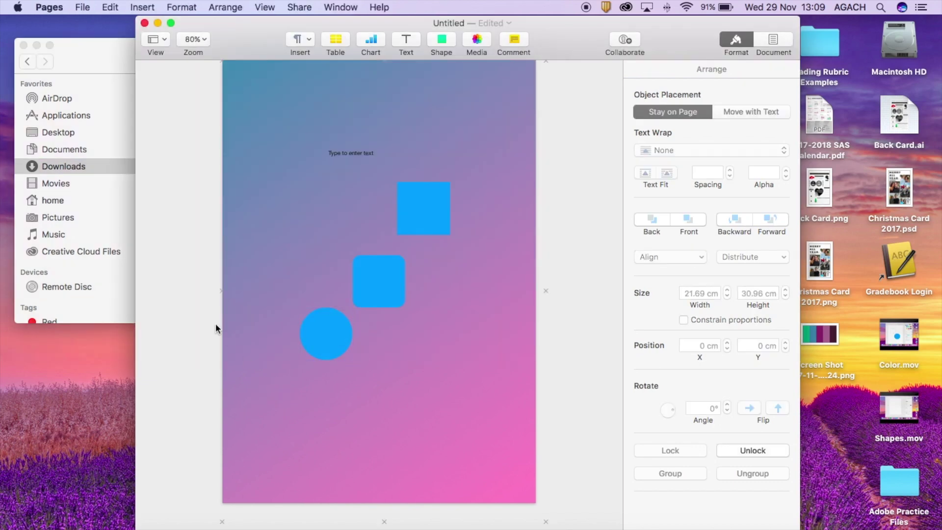
key("super+Tab")
left_click_drag(169, 222, 353, 177)
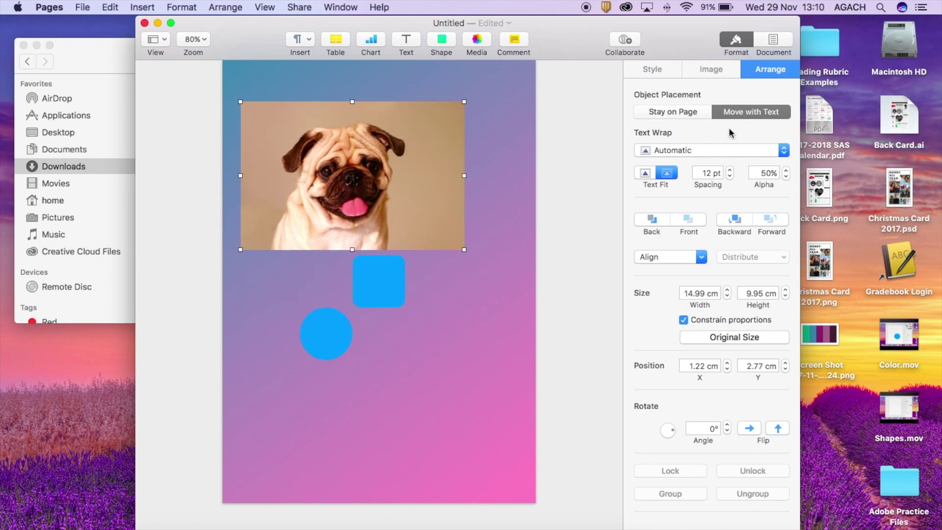
Set the pug photo's text wrap to None and move it down over the blue shapes.
left_click(710, 153)
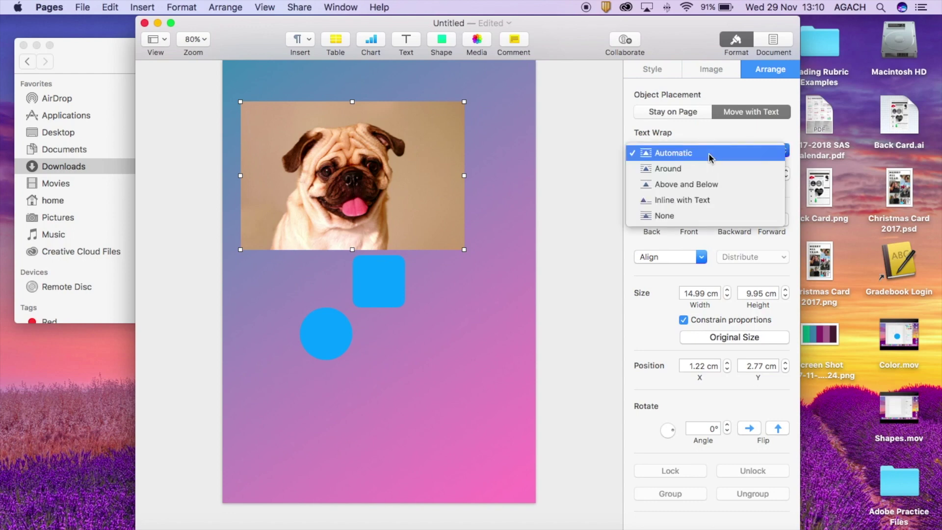
left_click(680, 212)
left_click_drag(301, 139, 327, 291)
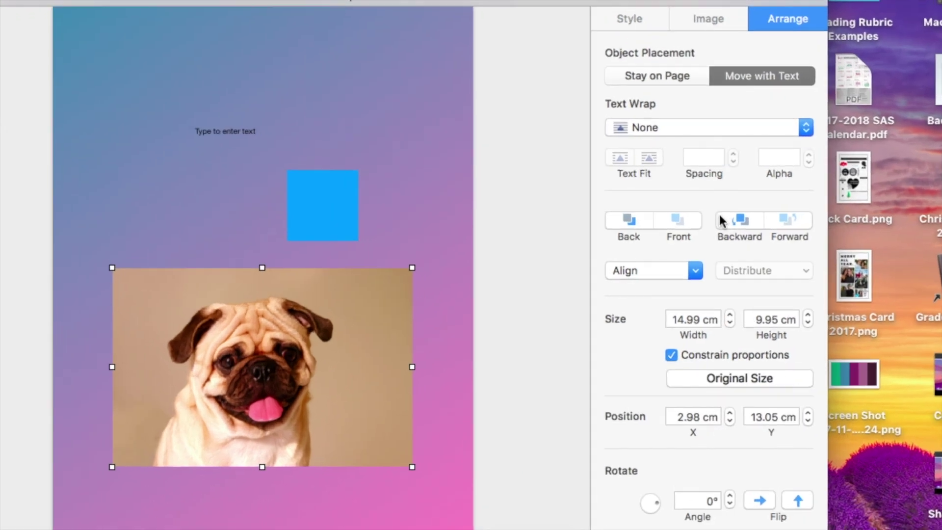
Try the Back, Front and Backward layer orders, ending with the photo in front of the shapes.
left_click(620, 221)
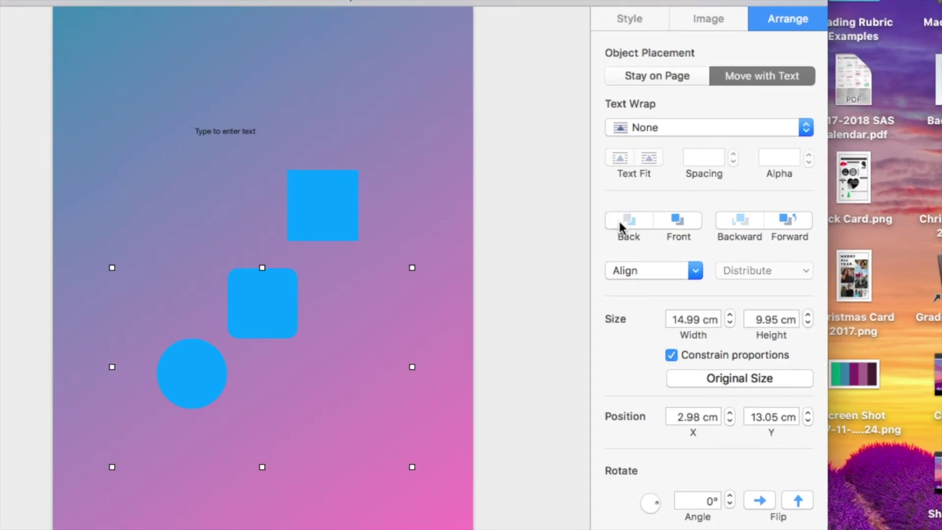
left_click(677, 223)
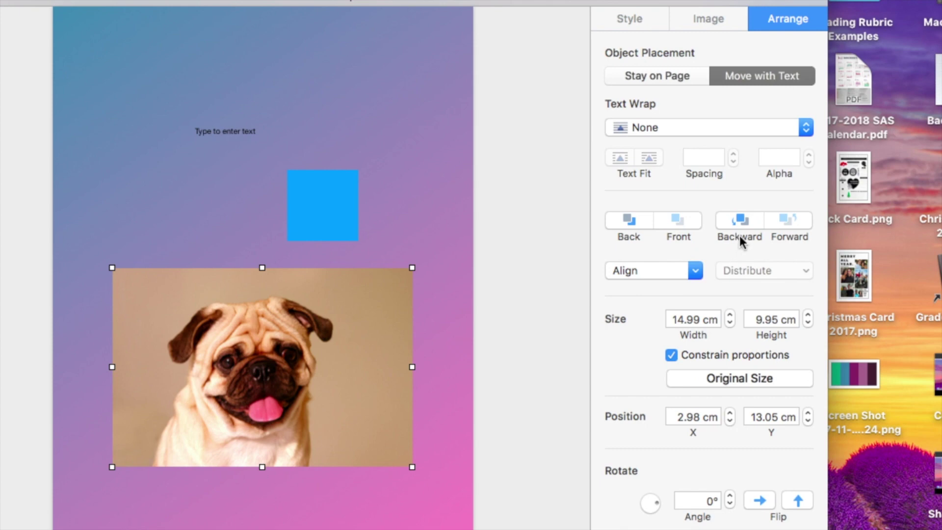
left_click(737, 220)
left_click(735, 220)
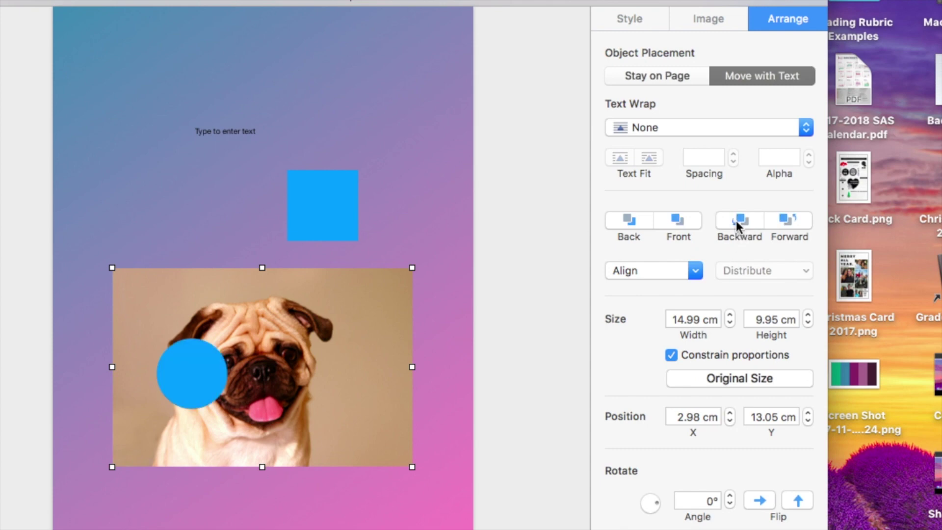
left_click(736, 219)
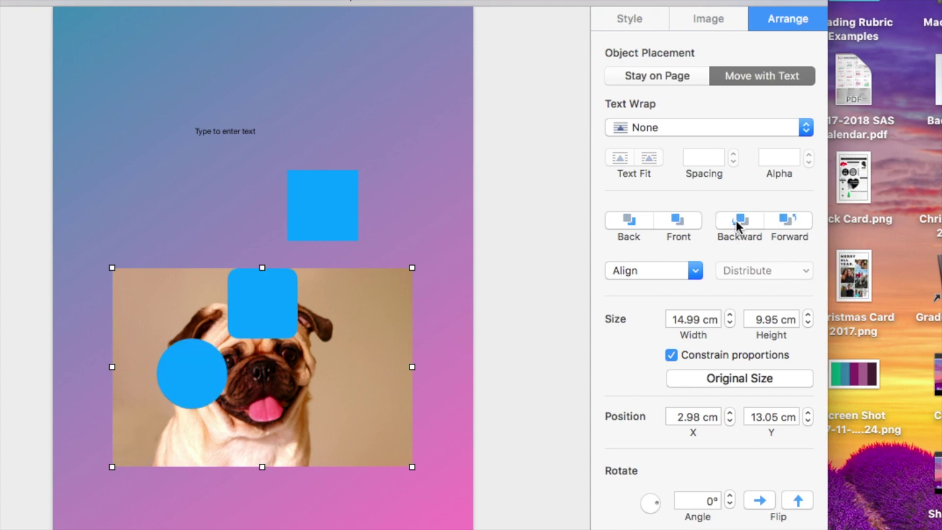
left_click(796, 226)
left_click(797, 225)
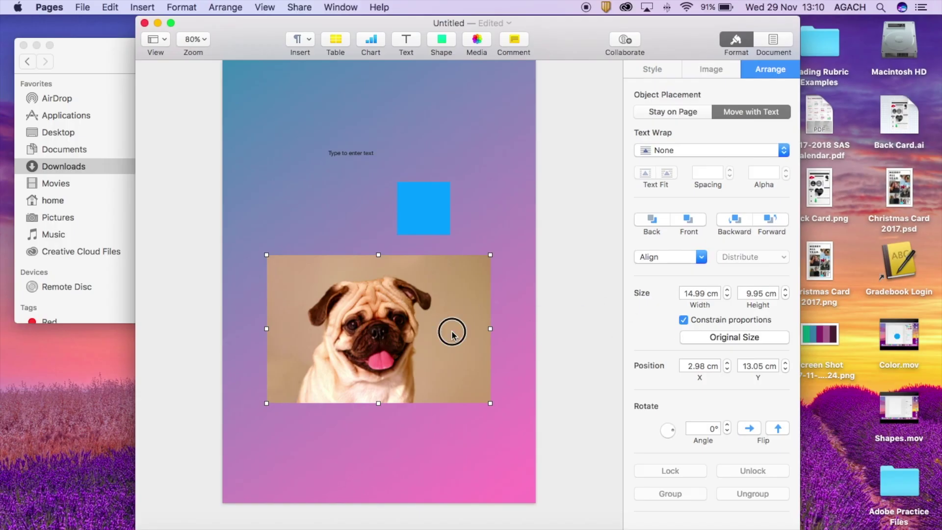
Resize the pug photo without constrained proportions and mask it to a 10.9 × 10.43 cm frame.
mouse_move(490, 255)
left_mouse_down()
mouse_move(391, 322)
mouse_move(494, 254)
mouse_move(446, 307)
mouse_move(502, 248)
left_mouse_up()
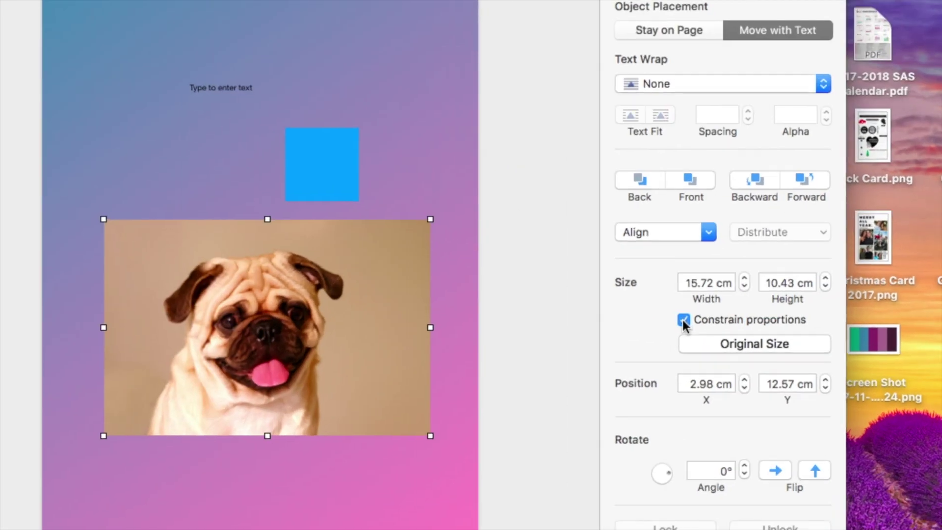
left_click(682, 319)
left_click_drag(431, 327, 359, 326)
double_click(366, 376)
left_click_drag(103, 326, 132, 328)
key("Return")
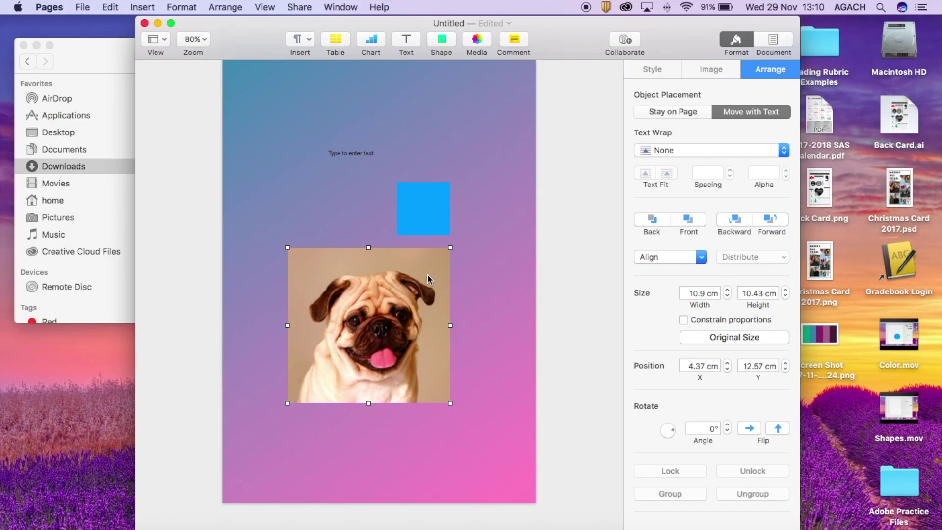
left_click(713, 70)
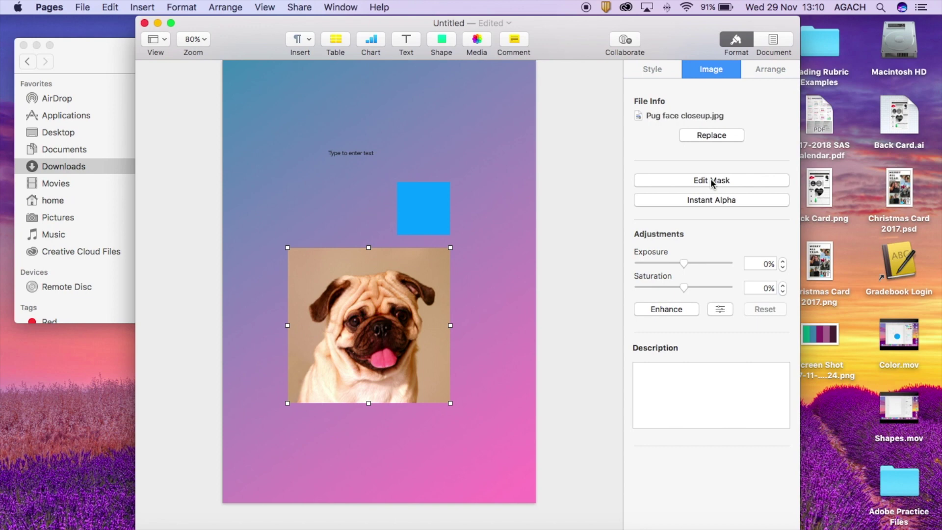
Make the photo's beige background transparent with Instant Alpha and move the pug down-right beside the circle.
left_click(710, 201)
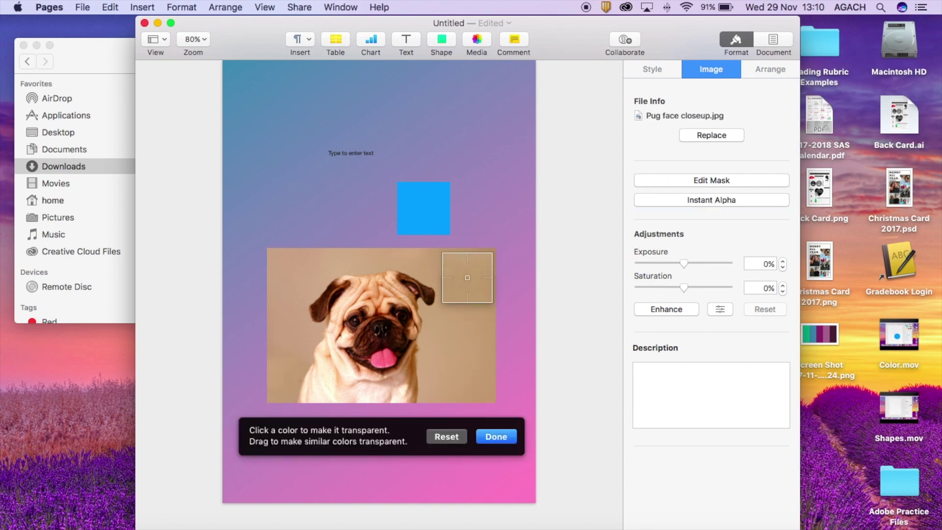
left_click_drag(467, 278, 466, 262)
left_click_drag(295, 276, 287, 272)
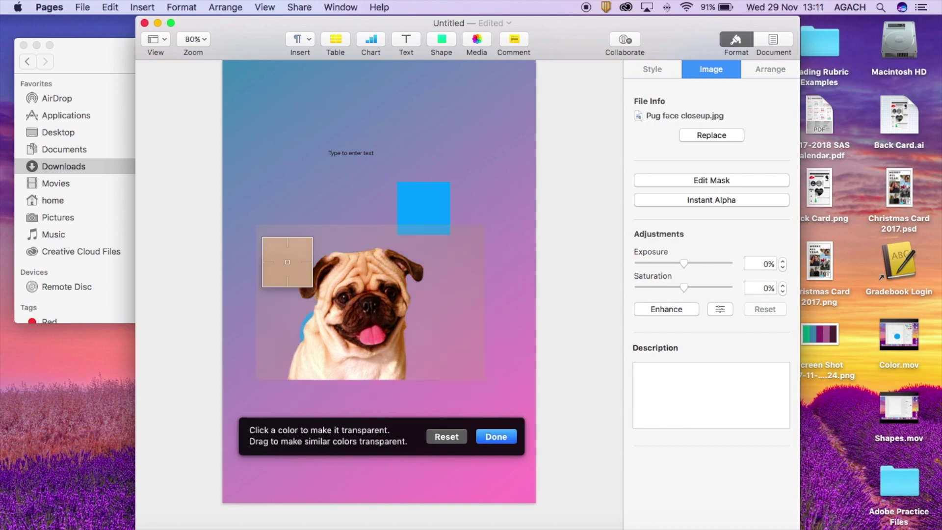
left_click(497, 436)
left_click_drag(376, 331, 446, 416)
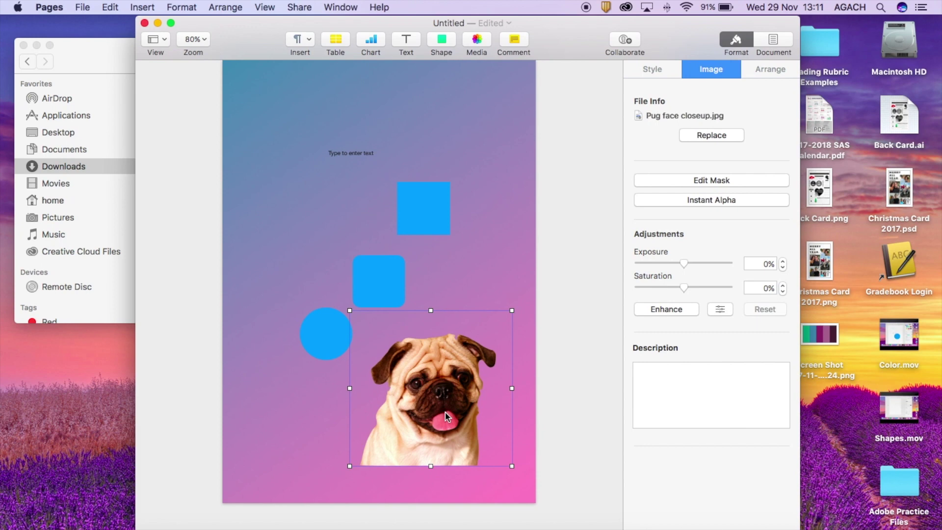